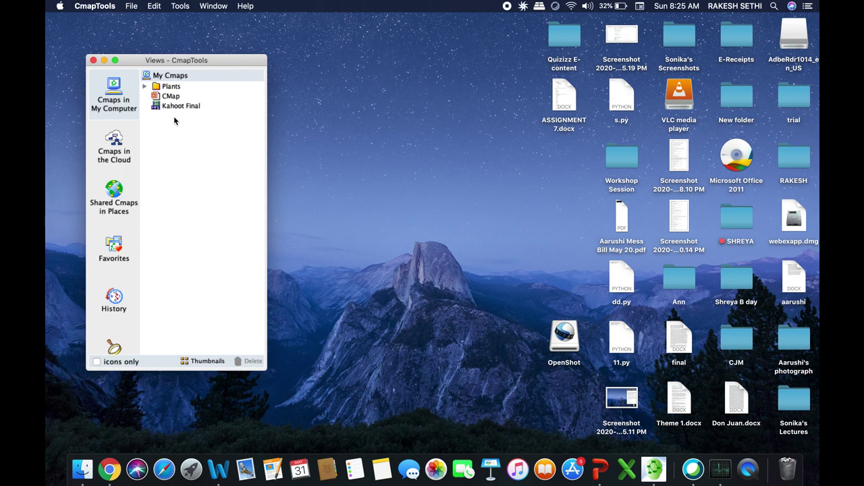
View the favorite Cmaps and return to the list of Cmaps in My Computer
left_click(116, 248)
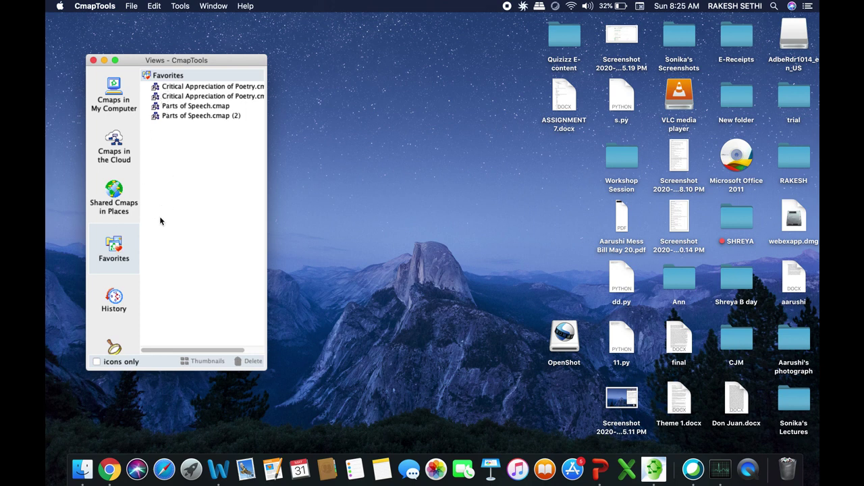
left_click(122, 101)
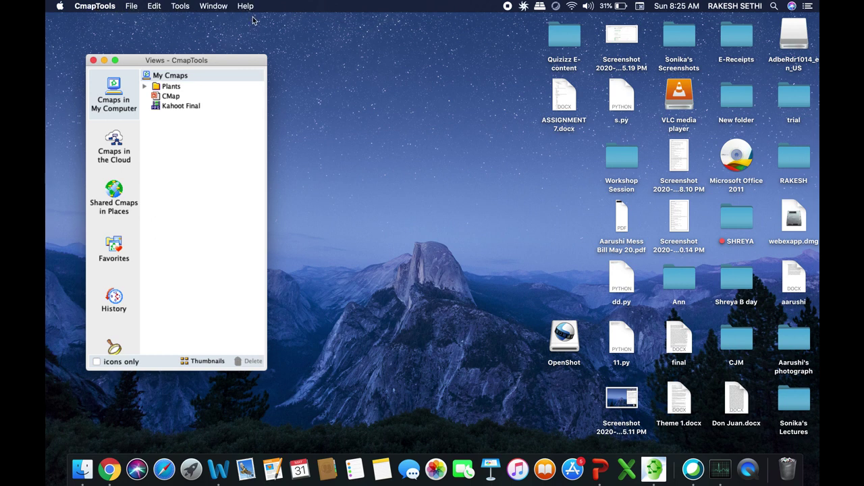
Create a new blank Cmap from the Views window
left_click(132, 7)
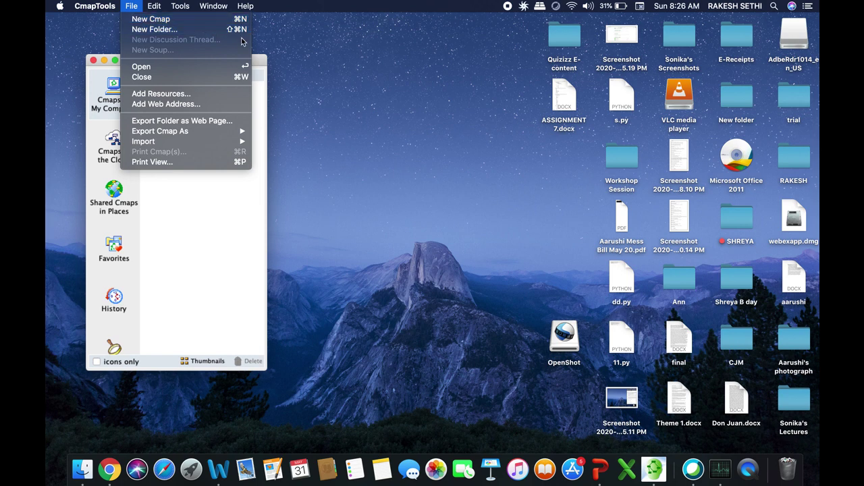
left_click(281, 62)
left_click(209, 128)
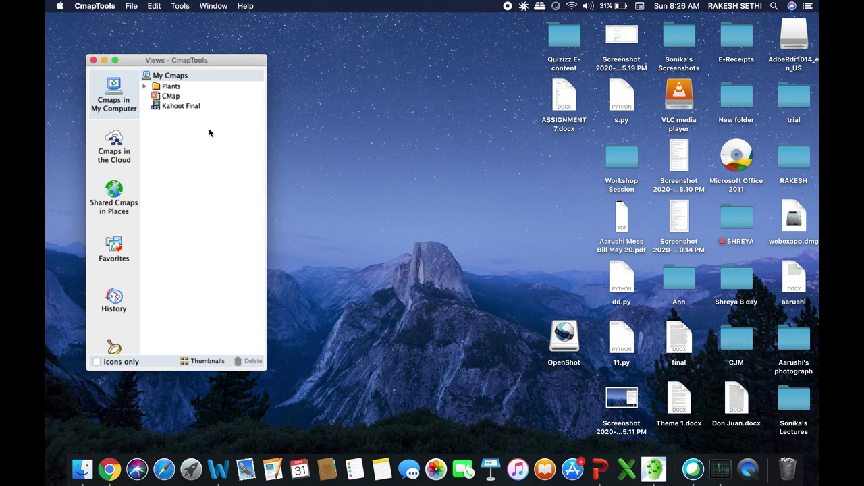
key("super+n")
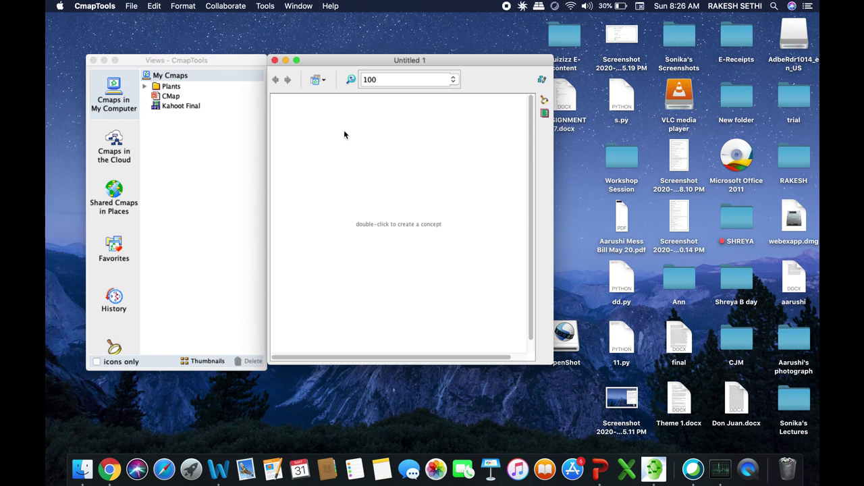
Create a second blank Cmap and close it again
left_click(132, 6)
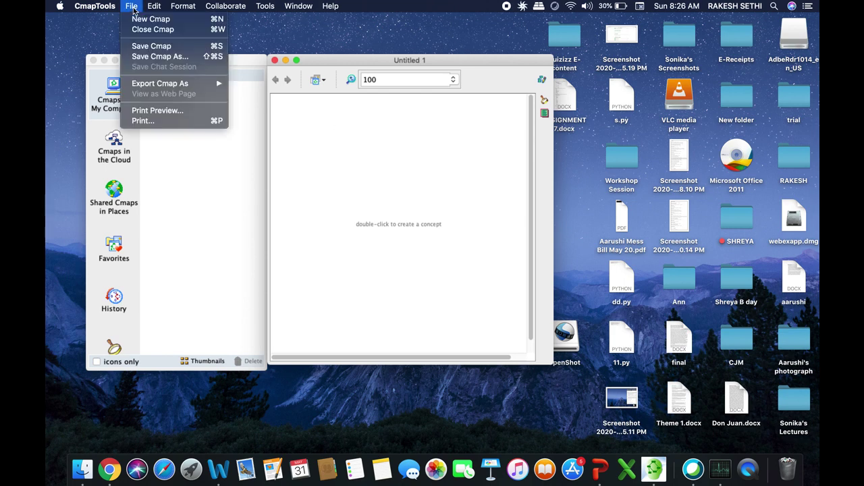
left_click(140, 21)
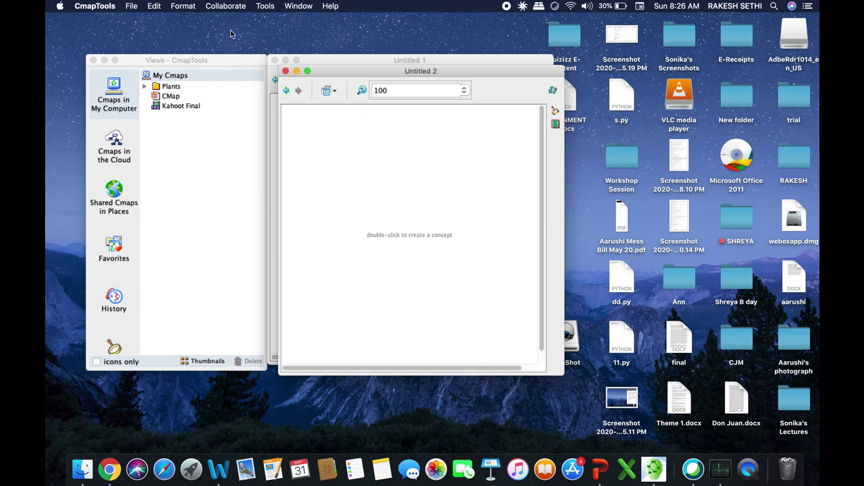
left_click(285, 70)
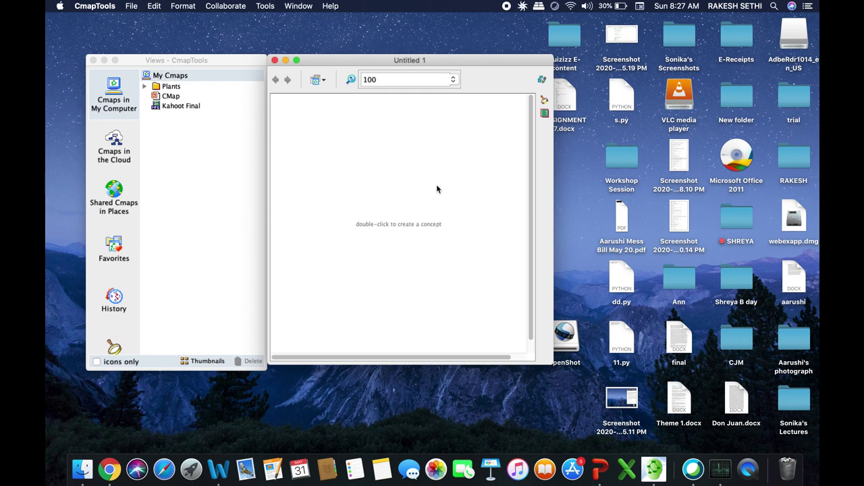
Enlarge the Untitled 1 window to fill the screen and create a concept near the centre of the canvas
left_click(297, 61)
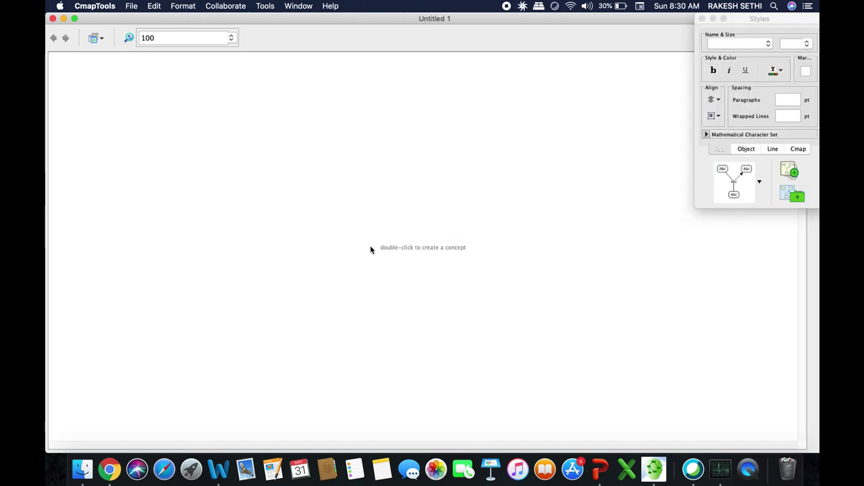
left_click_drag(370, 241, 497, 266)
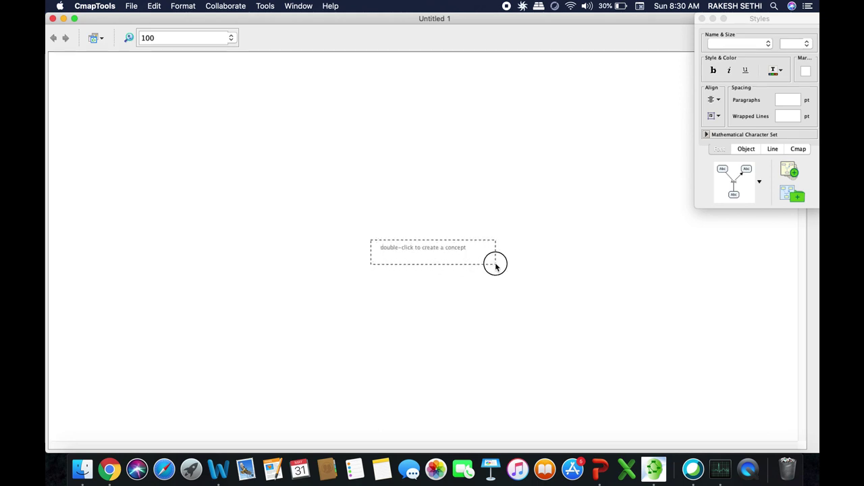
left_click_drag(496, 266, 493, 264)
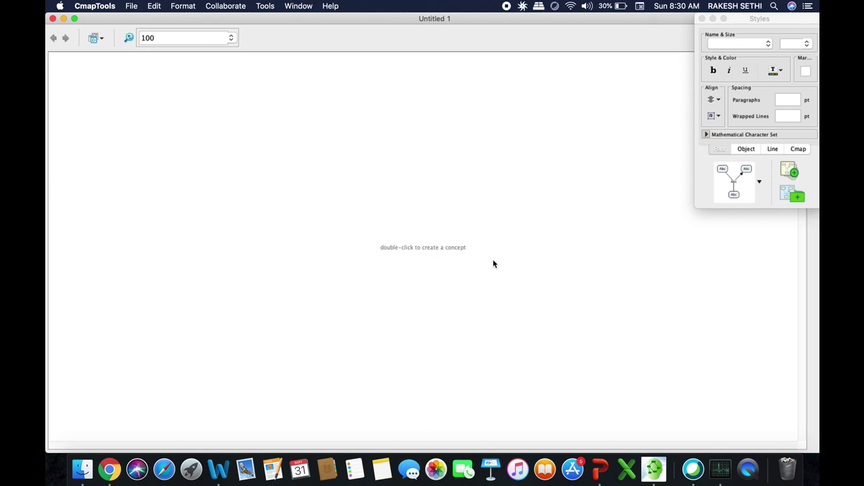
double_click(433, 250)
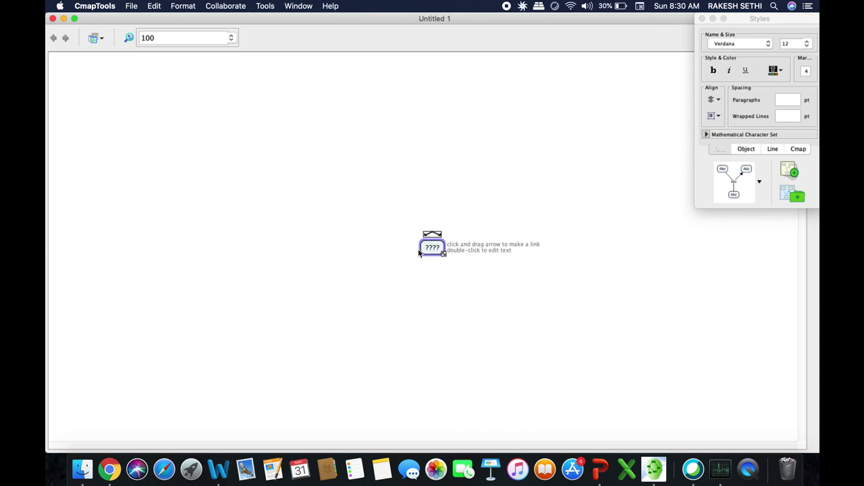
Add a second new concept above the first one and delete it
right_click(409, 128)
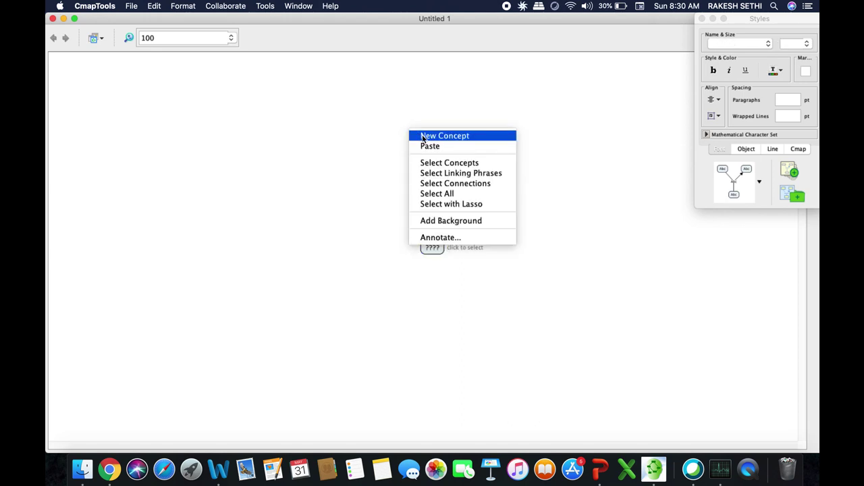
left_click(444, 135)
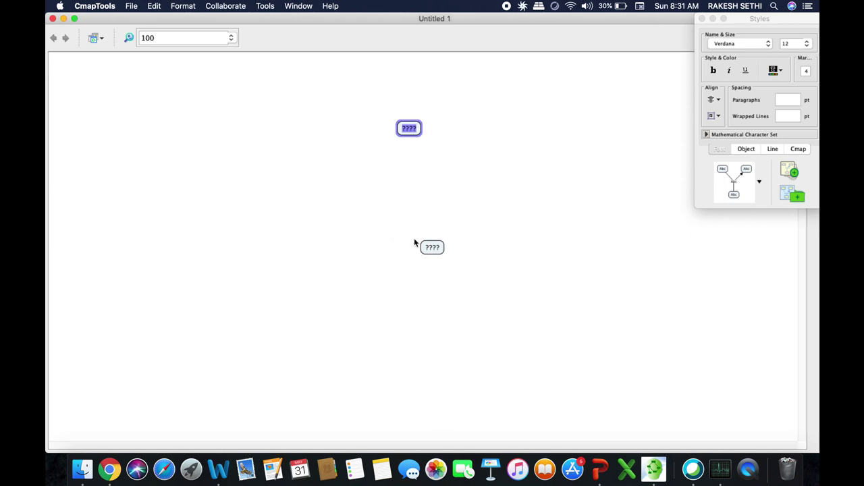
left_click(420, 132)
key("BackSpace")
left_click(436, 141)
left_click(415, 130)
key("Delete")
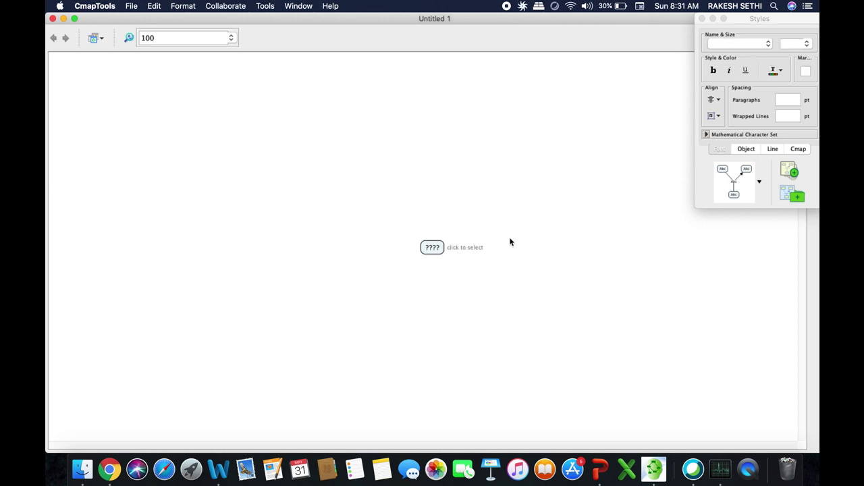
Move the concept up the canvas and back down to a spot near the centre
left_click(440, 250)
left_click_drag(440, 250, 419, 130)
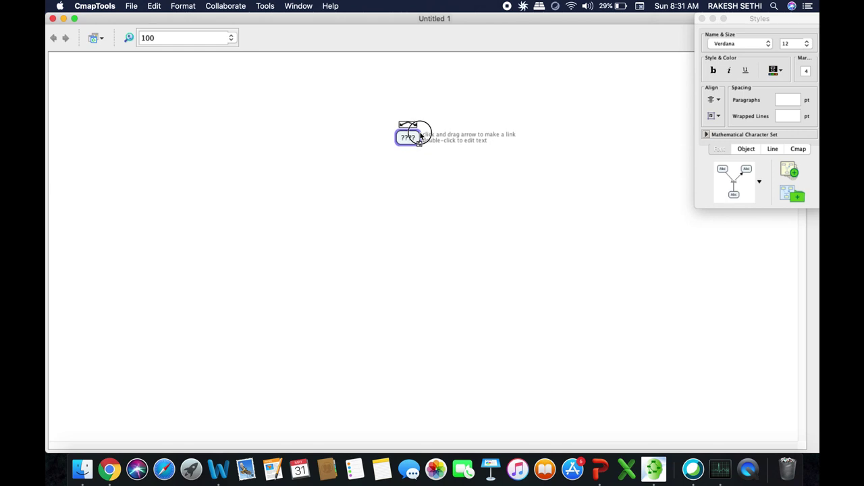
left_click(483, 188)
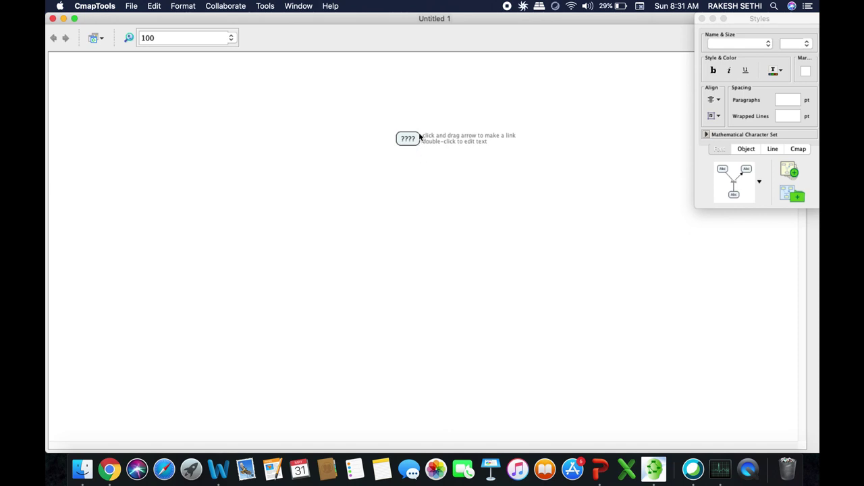
left_click_drag(416, 138, 418, 115)
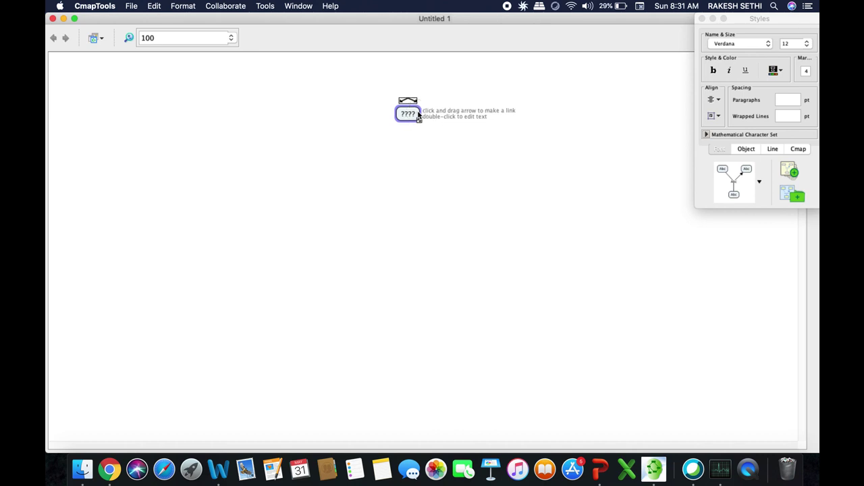
left_click(449, 134)
left_click_drag(418, 116, 411, 229)
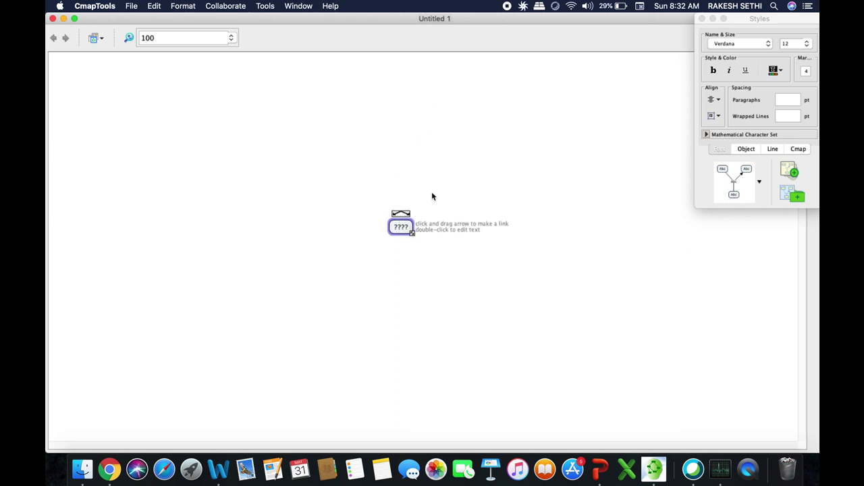
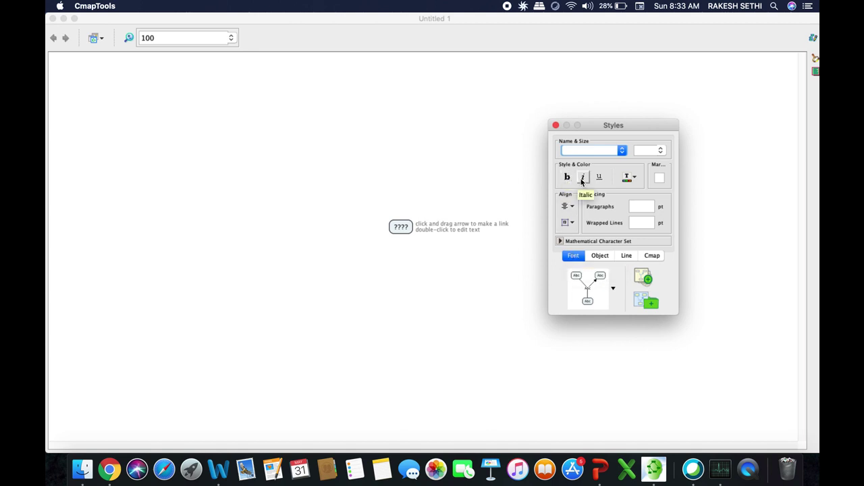
Examine the text colour palette and the horizontal and vertical text alignment options in the font styles
left_click(633, 178)
left_click(633, 178)
left_click(633, 178)
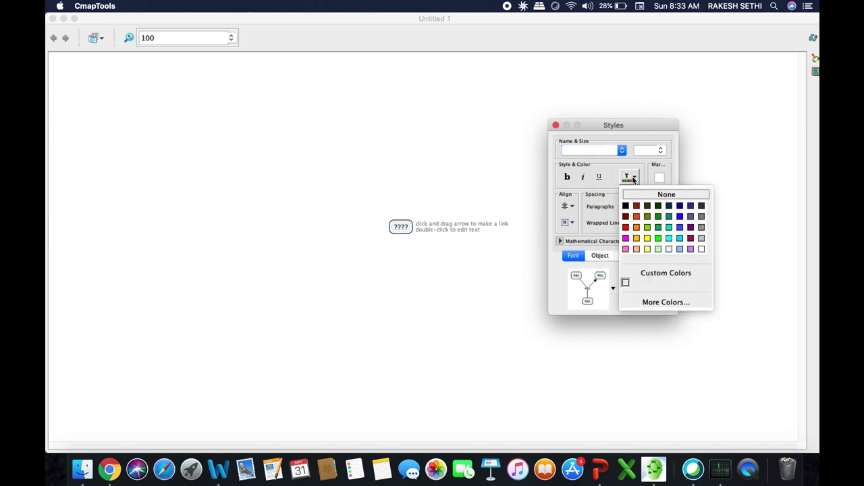
left_click(694, 156)
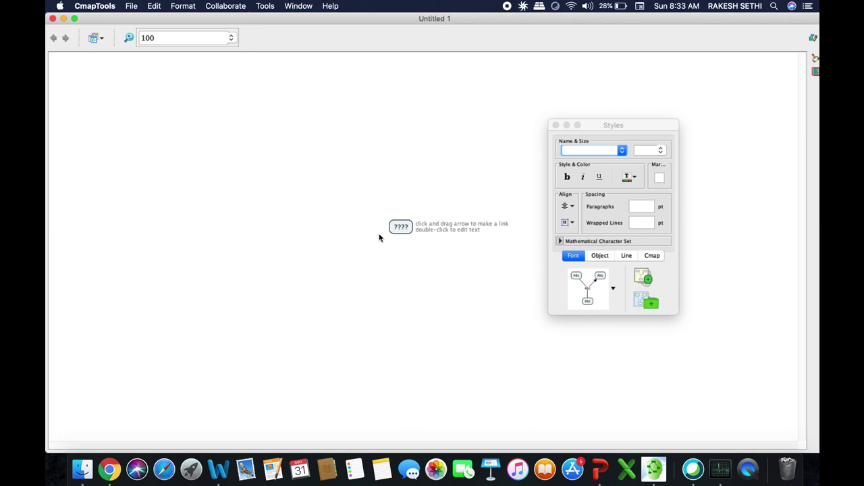
left_click(572, 207)
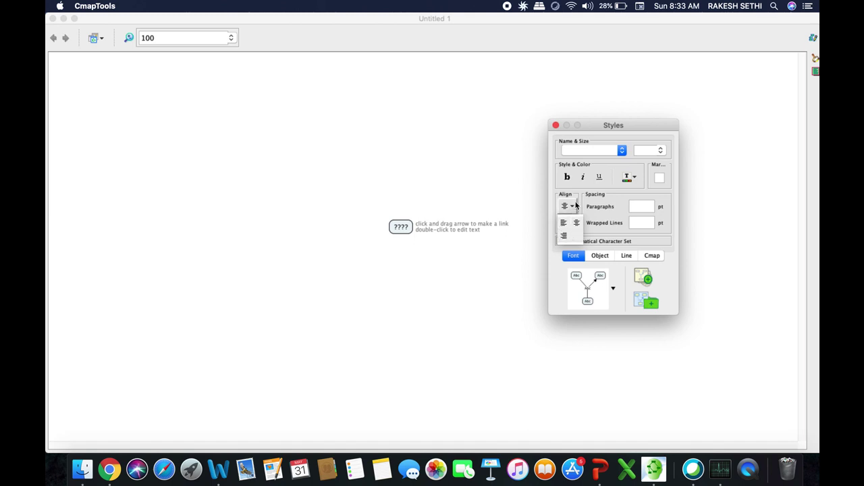
left_click(533, 230)
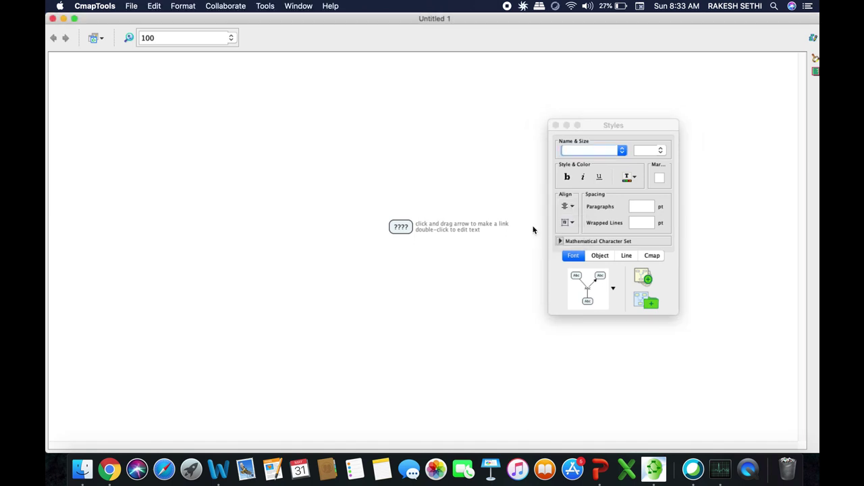
left_click(573, 223)
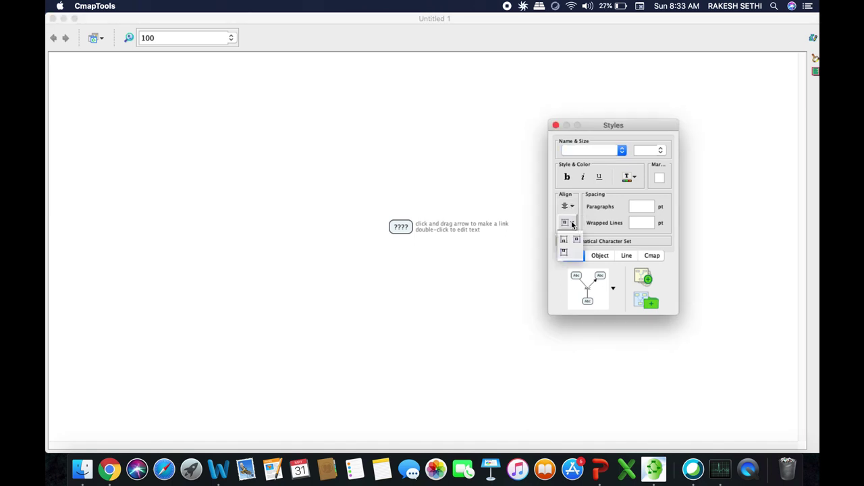
left_click(529, 248)
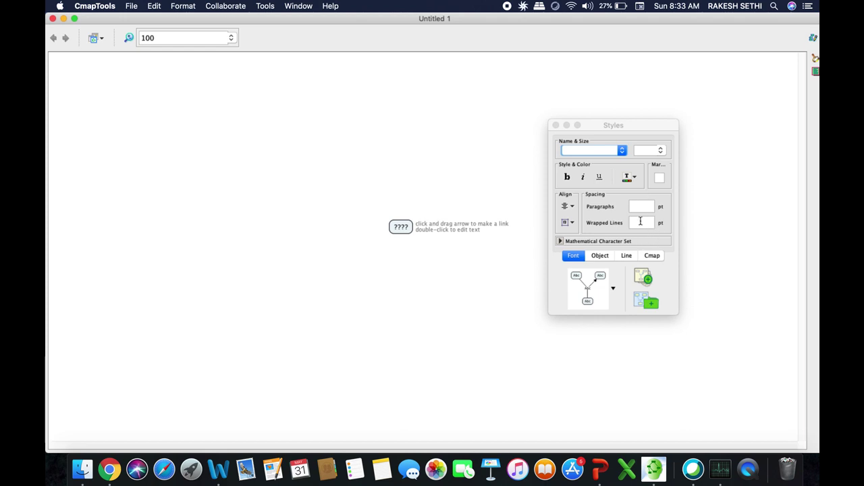
Examine the available font names and font sizes in the font styles
left_click(621, 152)
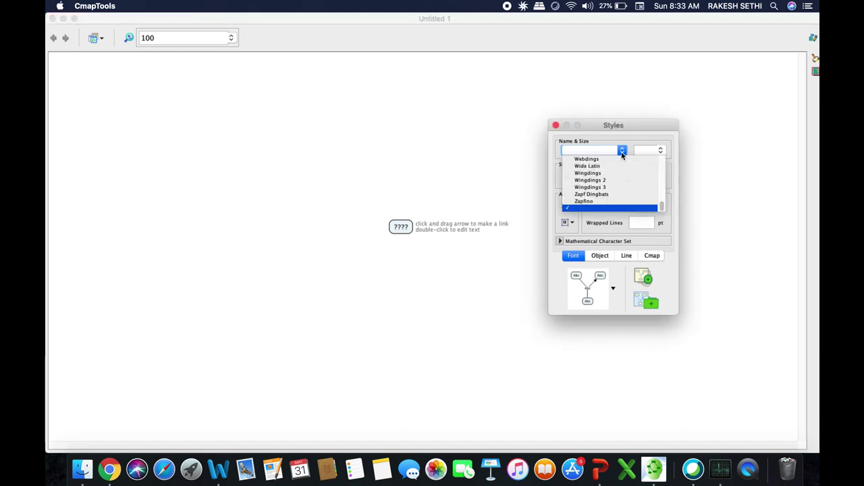
left_click(662, 152)
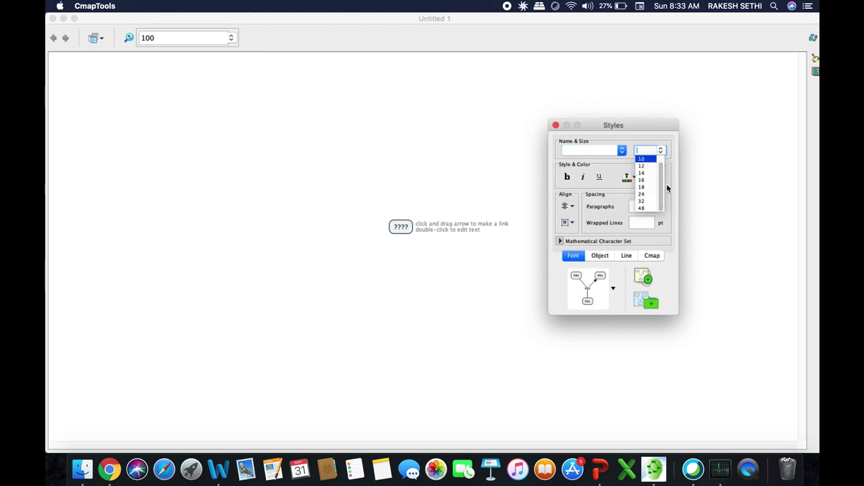
left_click(506, 290)
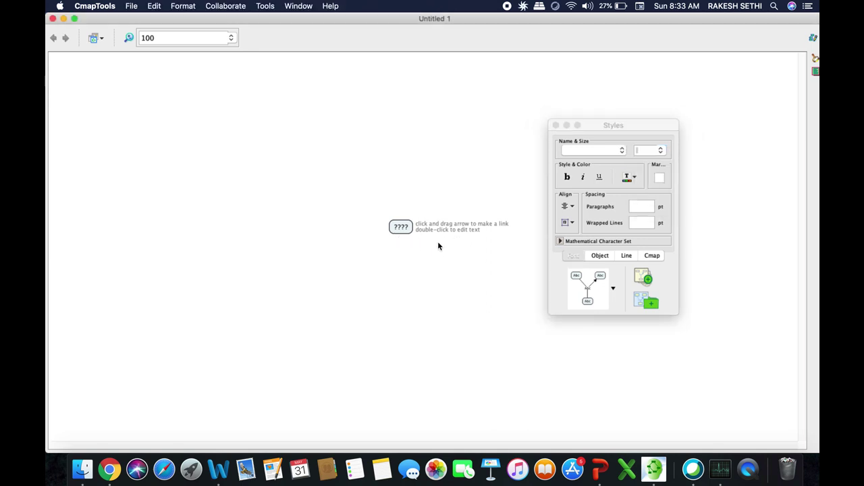
left_click(573, 256)
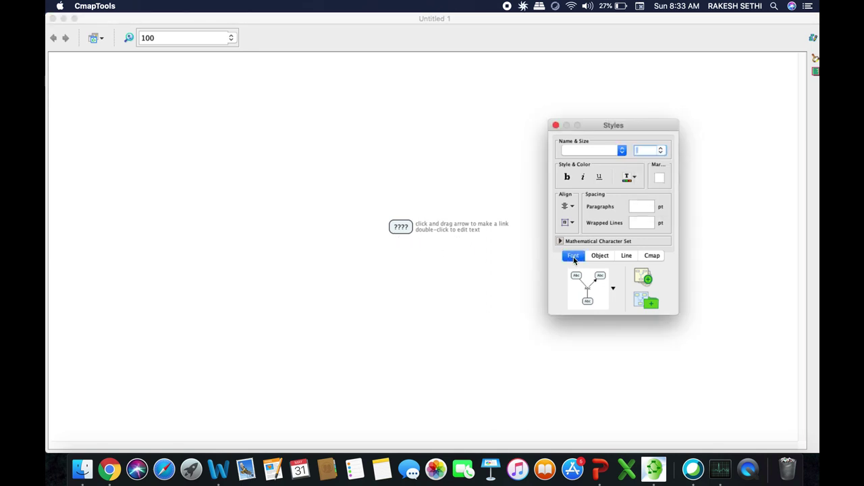
left_click(574, 255)
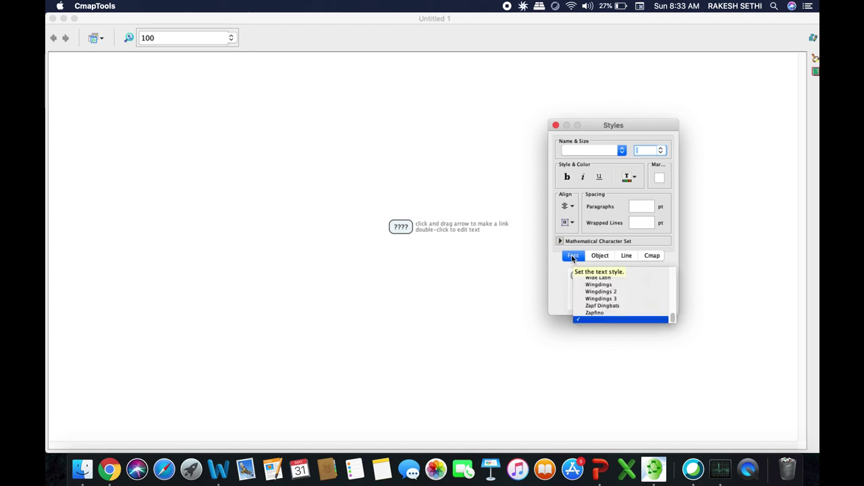
left_click(511, 280)
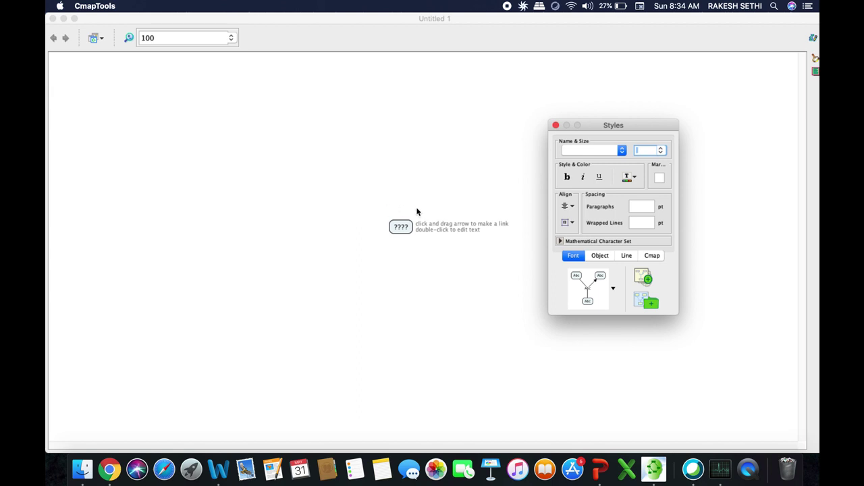
Fill the concept with bright yellow and give it an orange-red shadow in the object styles
left_click(600, 255)
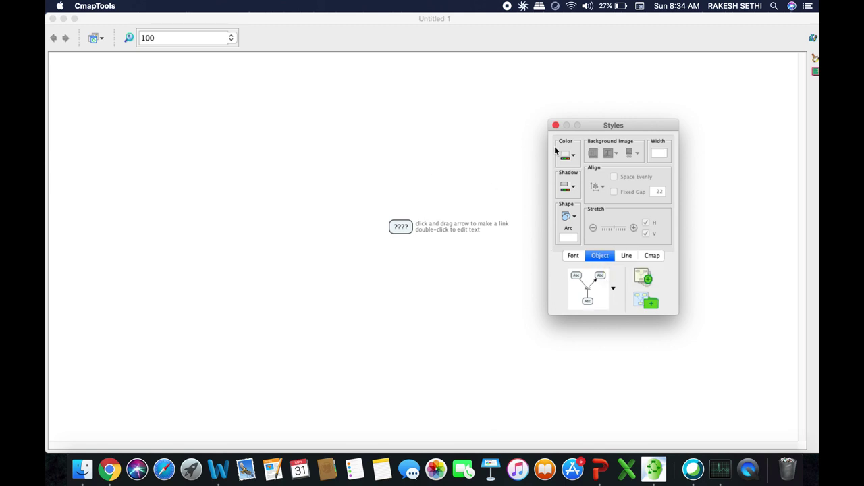
left_click(408, 230)
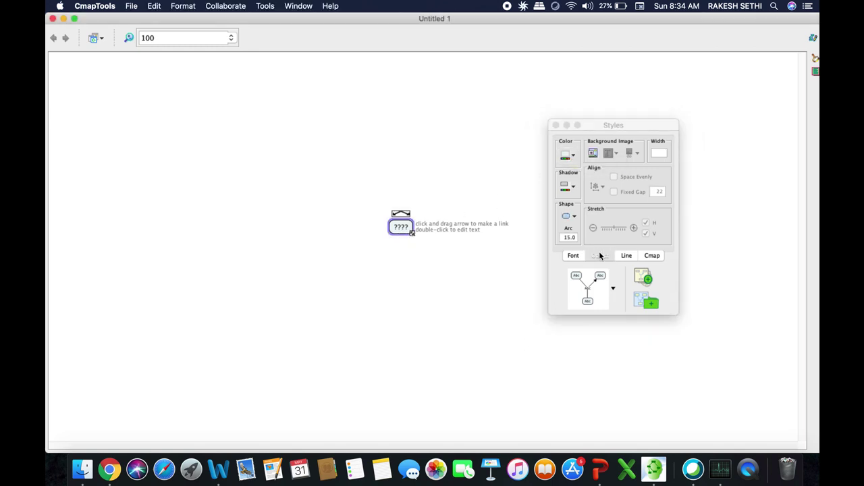
left_click(574, 156)
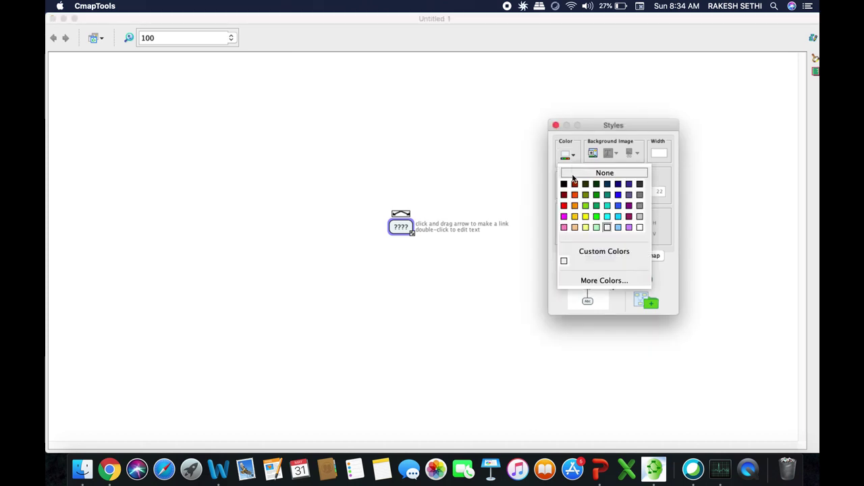
left_click(586, 216)
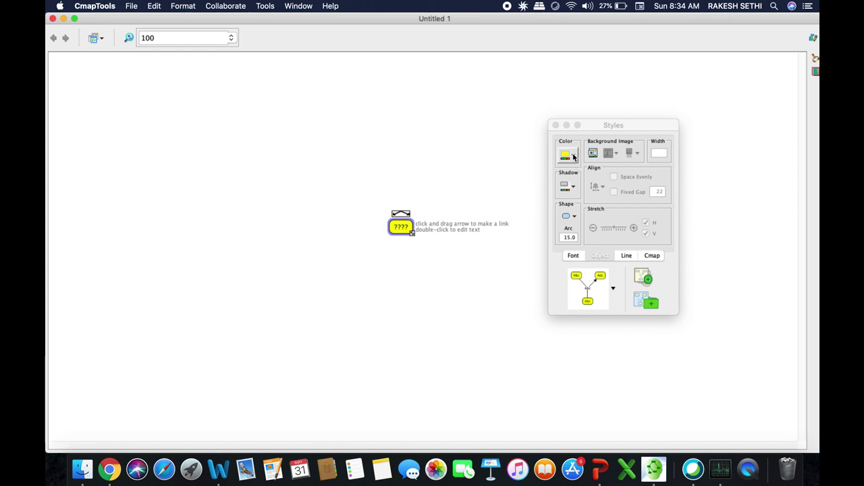
left_click(573, 187)
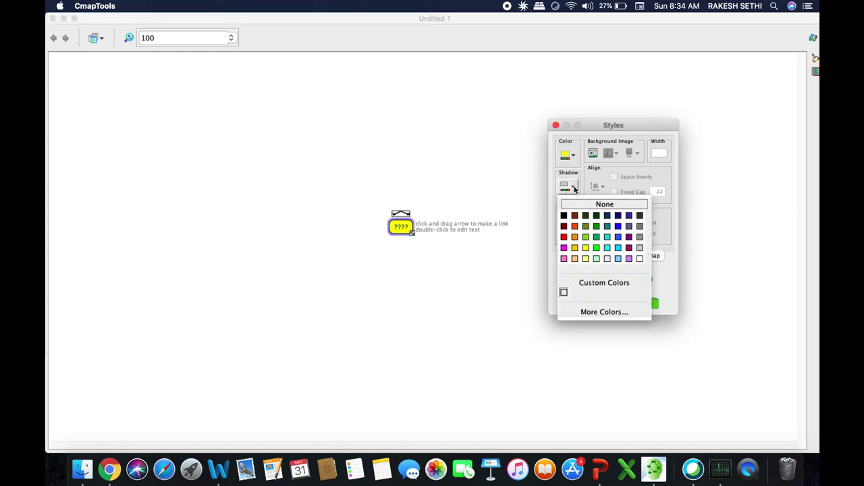
left_click(574, 227)
left_click(505, 251)
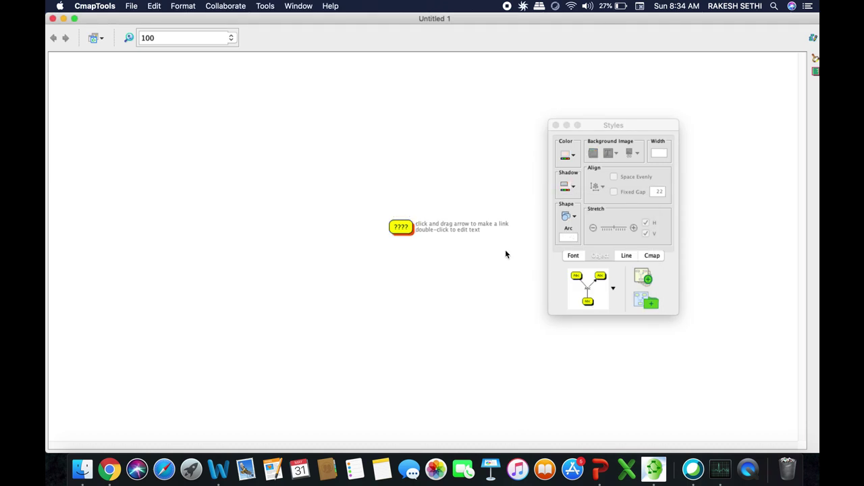
Try the rectangular shape on the yellow concept and change its shape to an oval
left_click(574, 216)
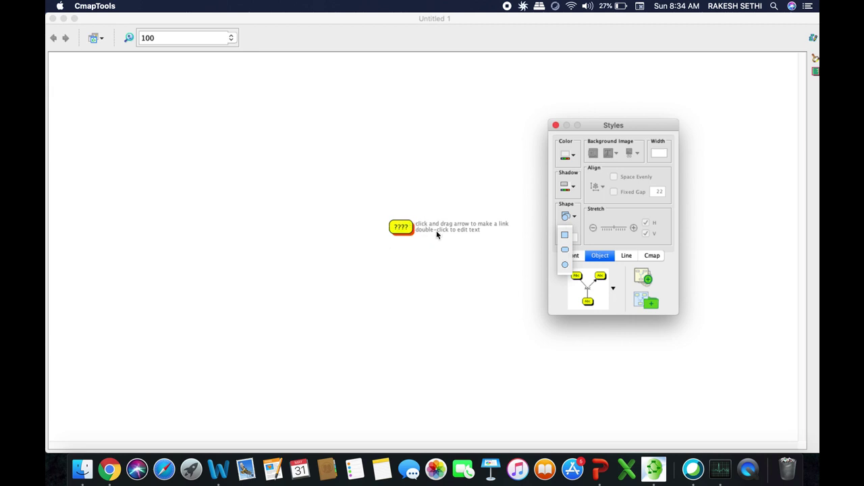
left_click(564, 235)
left_click(571, 222)
left_click(524, 230)
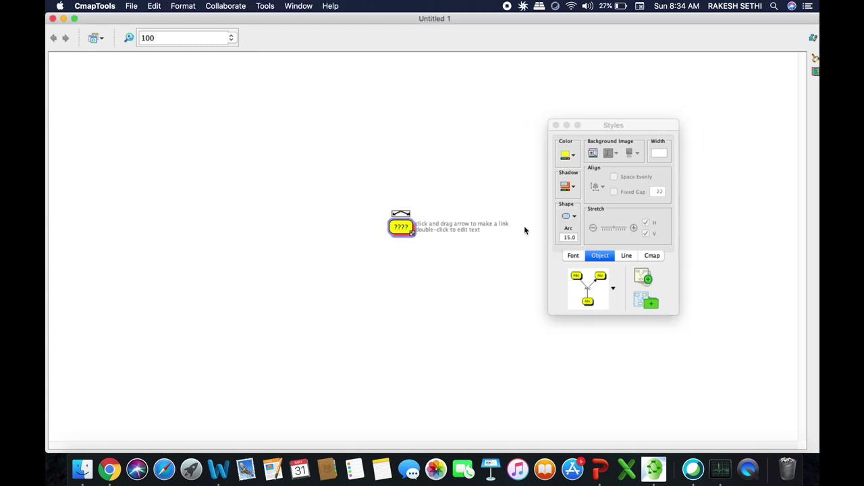
left_click(569, 216)
left_click(566, 235)
left_click(573, 217)
left_click(565, 249)
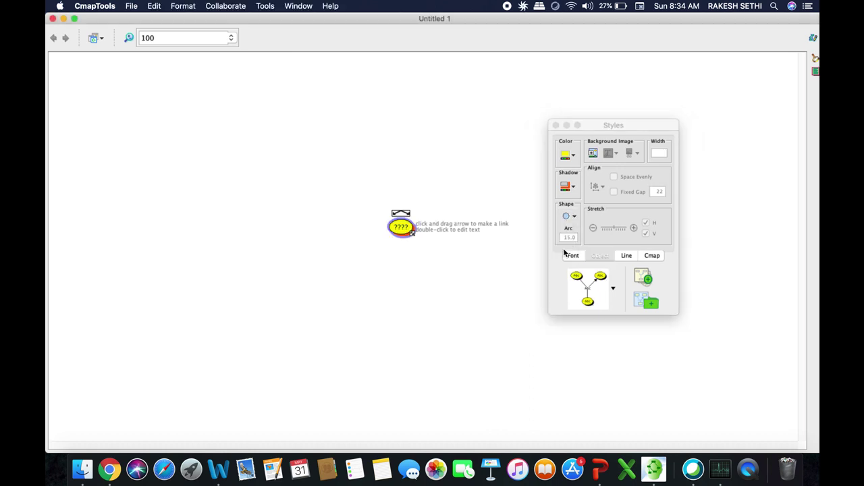
left_click(472, 250)
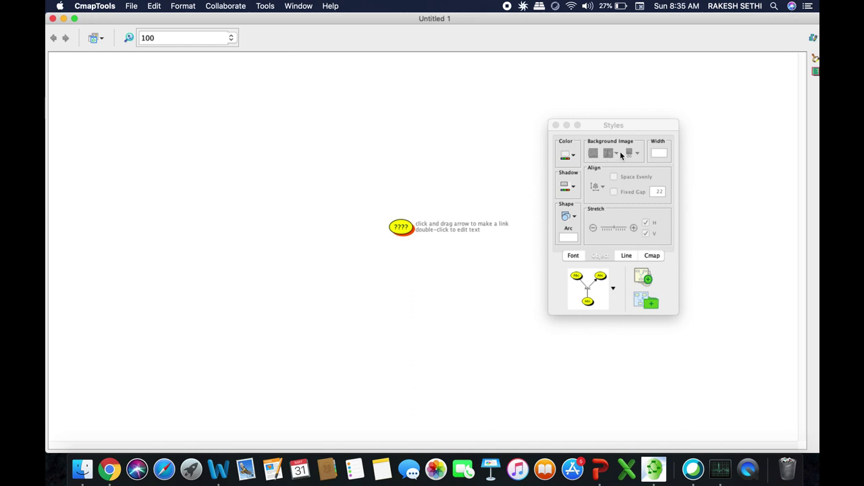
Examine the background image options available for the oval concept in the object styles
left_click(405, 229)
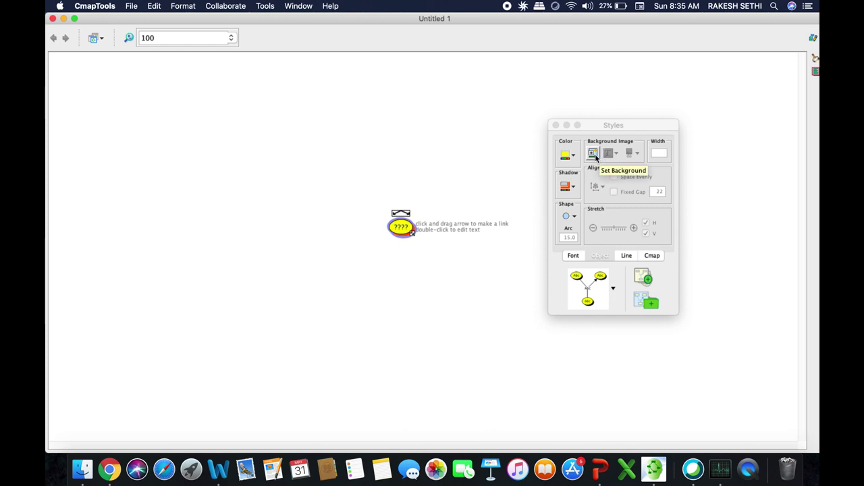
left_click(611, 156)
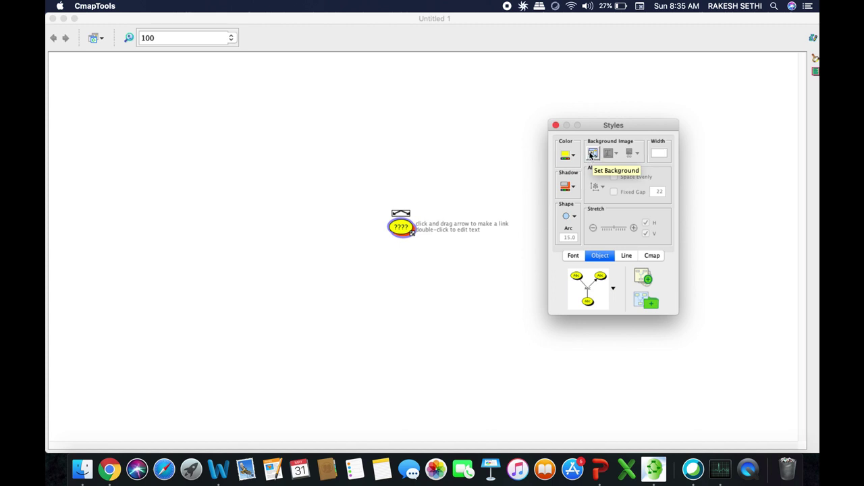
left_click(595, 156)
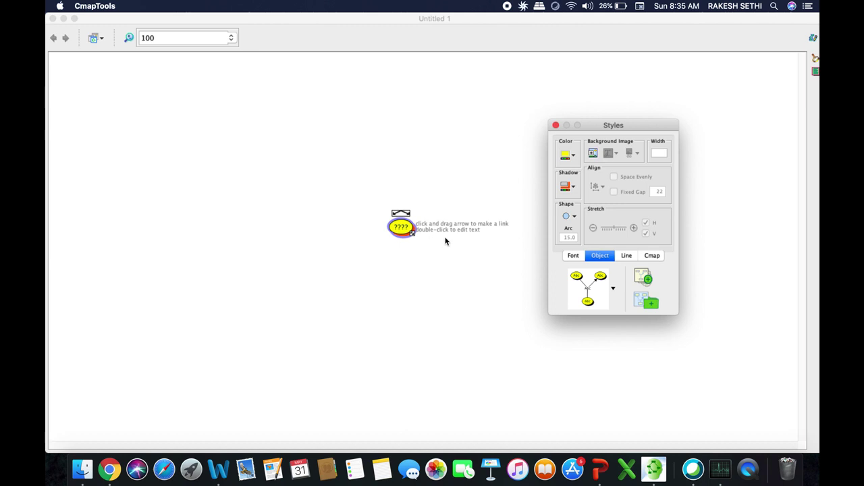
Show the line styles and add a second concept on the canvas below the oval concept
left_click(626, 256)
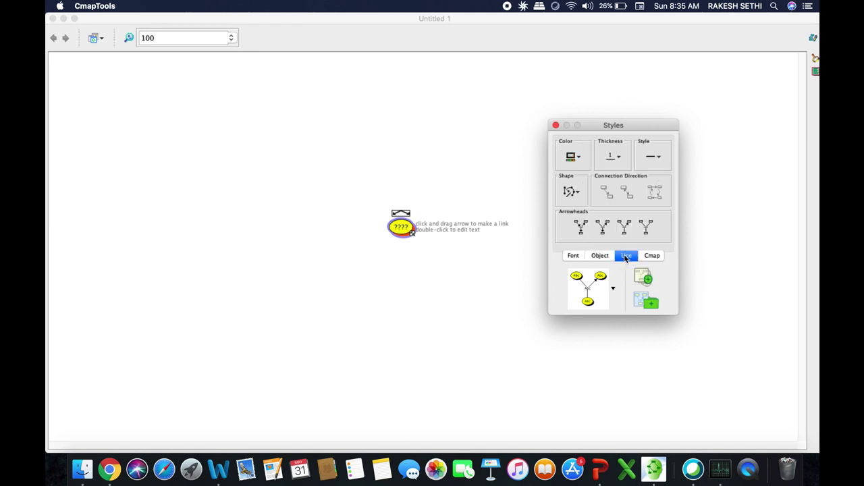
left_click(409, 230)
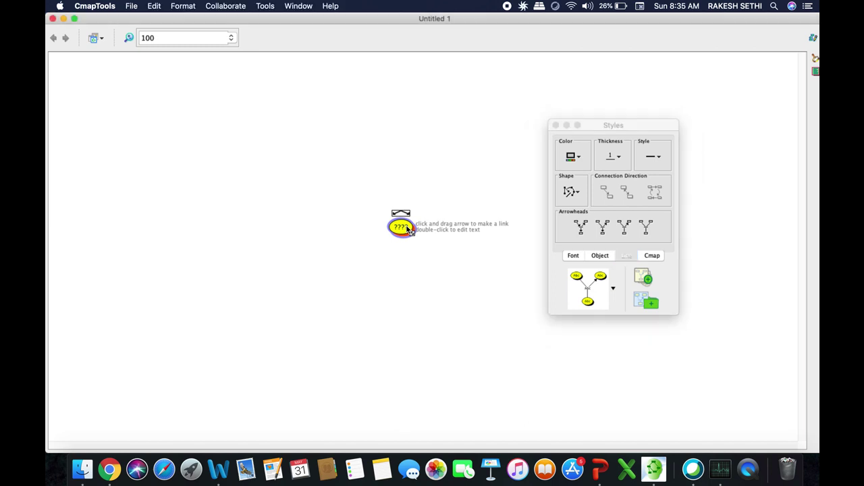
right_click(414, 282)
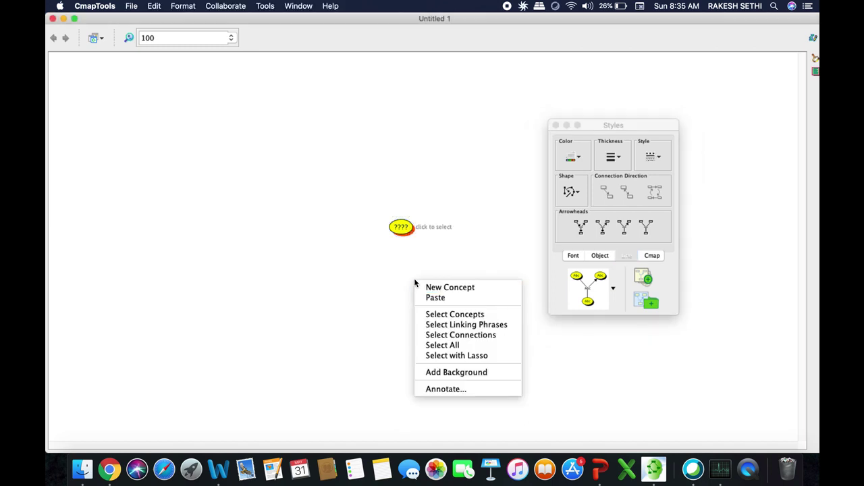
left_click(439, 286)
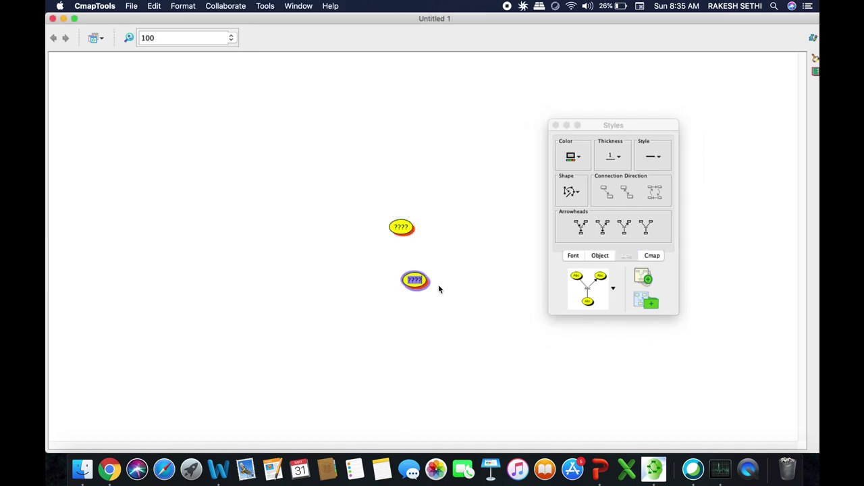
Link the upper concept to the lower one, leaving the linking phrase as the ???? placeholder
left_click(408, 231)
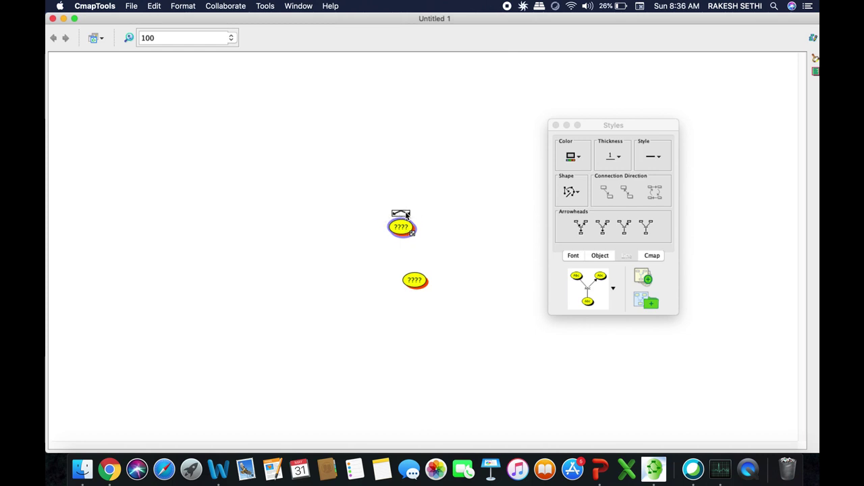
left_click_drag(406, 214, 414, 276)
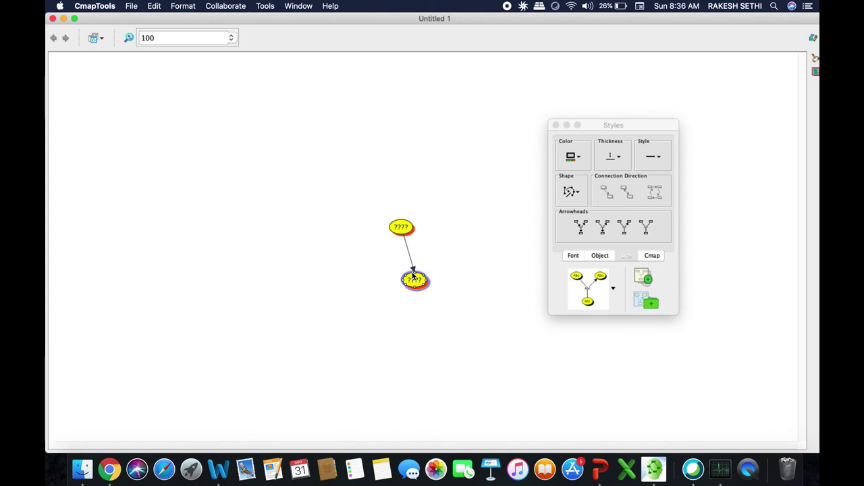
left_click_drag(413, 277, 414, 276)
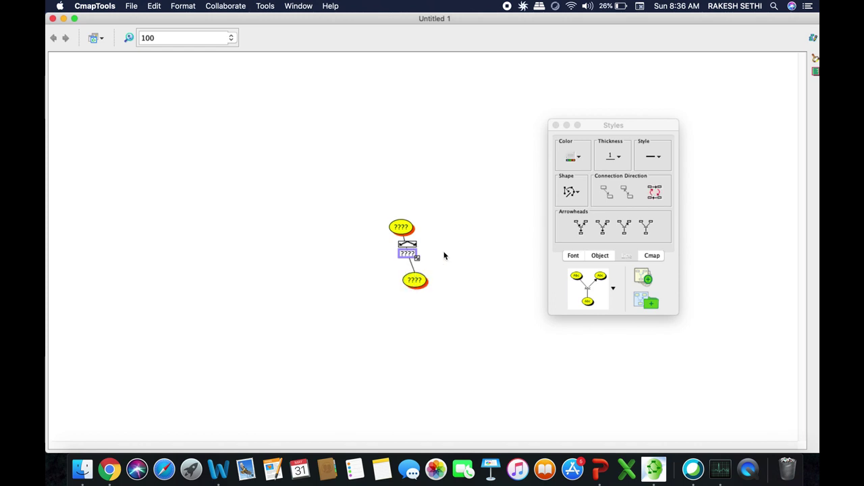
left_click(432, 255)
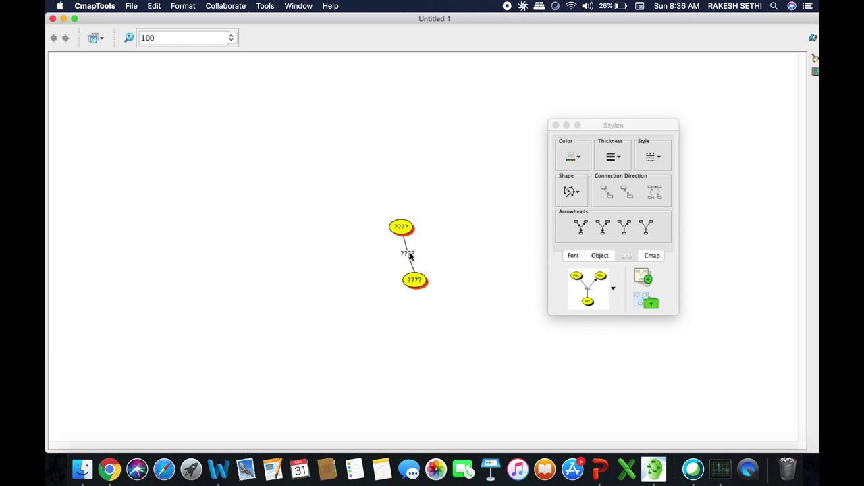
left_click(409, 253)
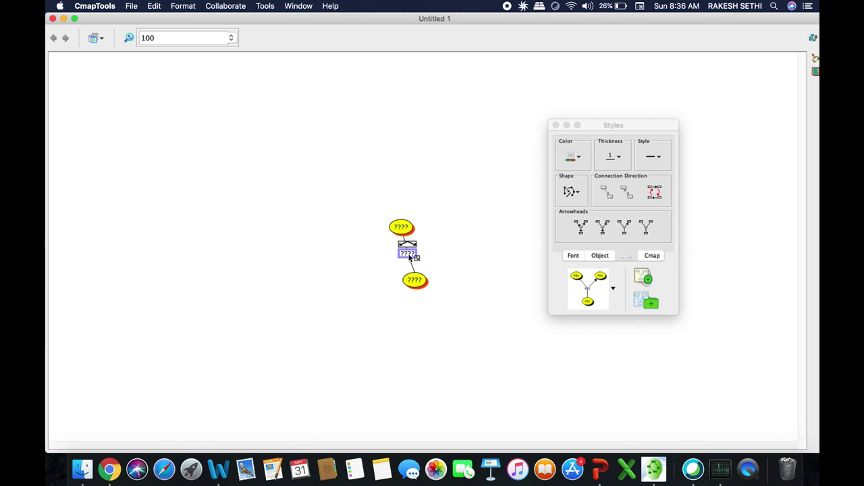
left_click(446, 262)
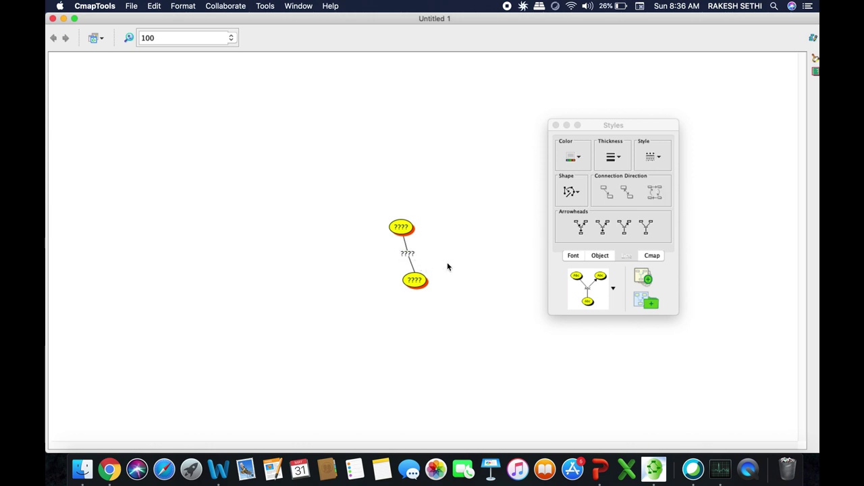
Set the thickness of the connecting line between the linking phrase and the lower concept to 4
left_click(412, 268)
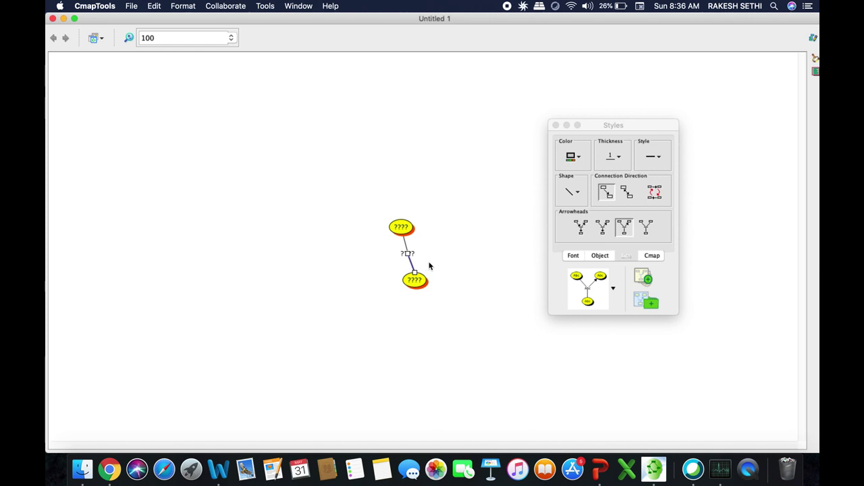
left_click(627, 255)
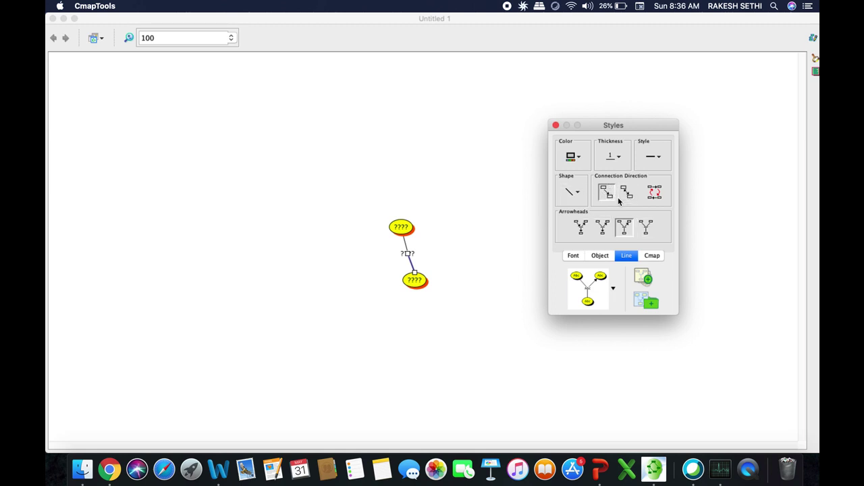
left_click(579, 229)
left_click(621, 158)
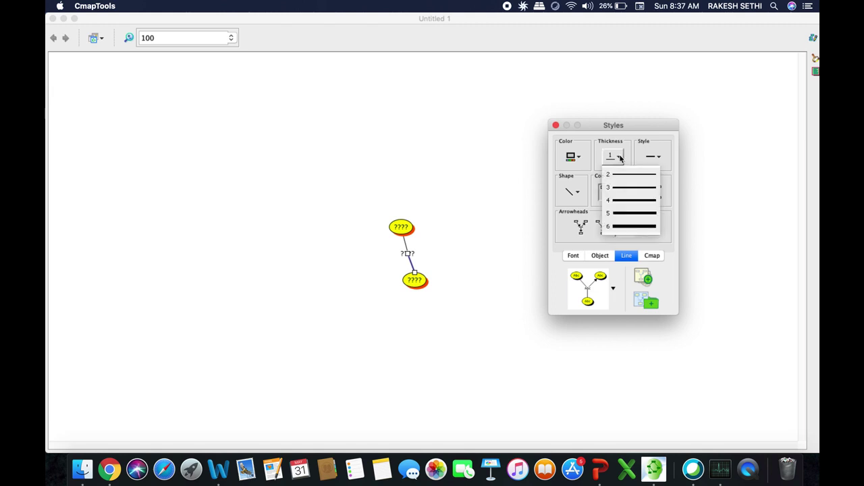
left_click(626, 201)
left_click(446, 263)
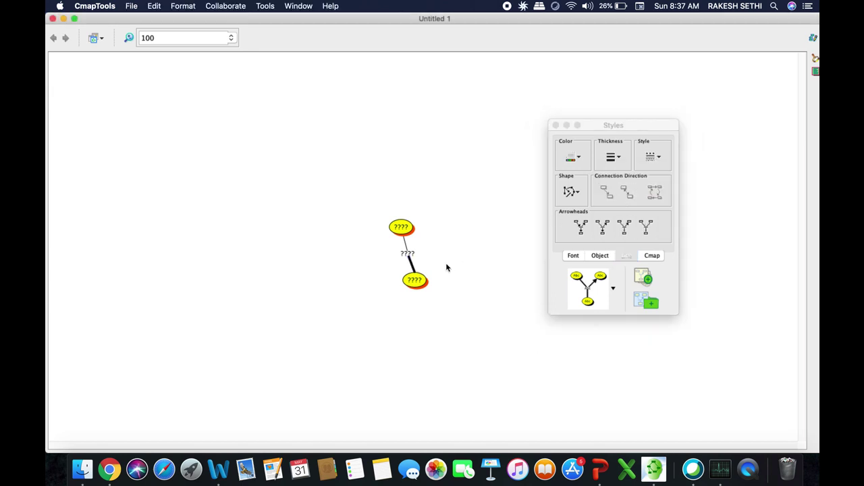
Set the connecting line above the linking phrase to the dotted style and move the lower concept further down the canvas
left_click(405, 242)
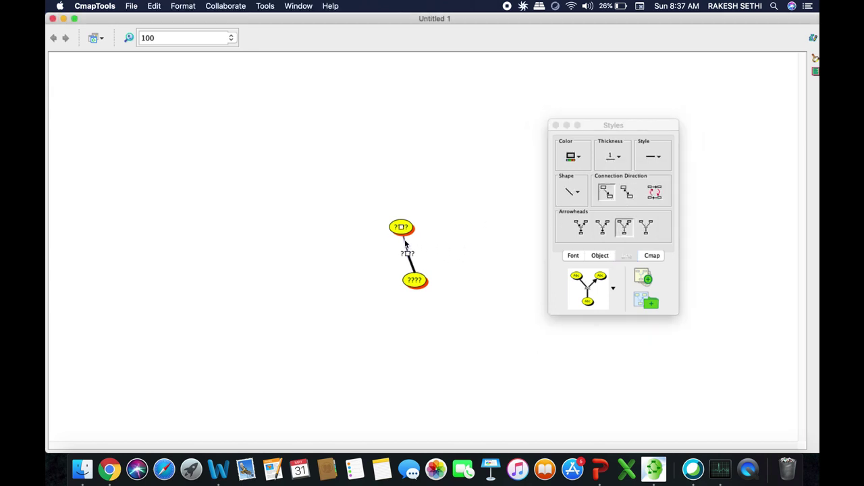
left_click(659, 158)
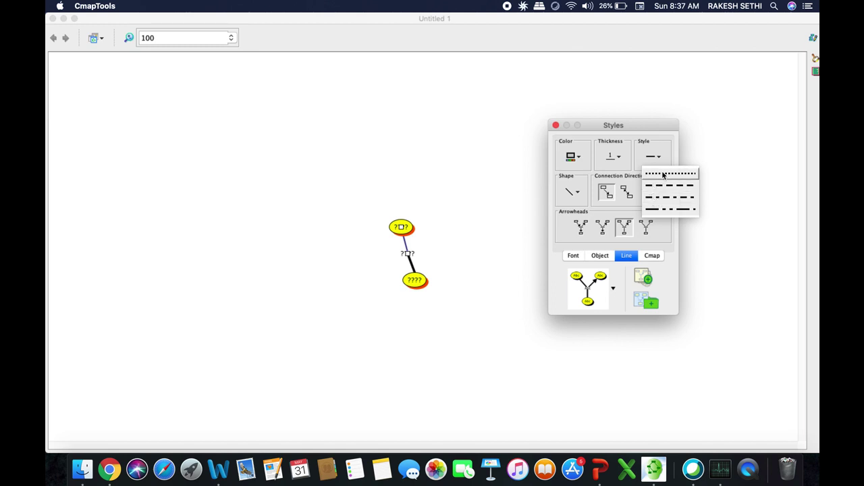
left_click(662, 174)
left_click(446, 256)
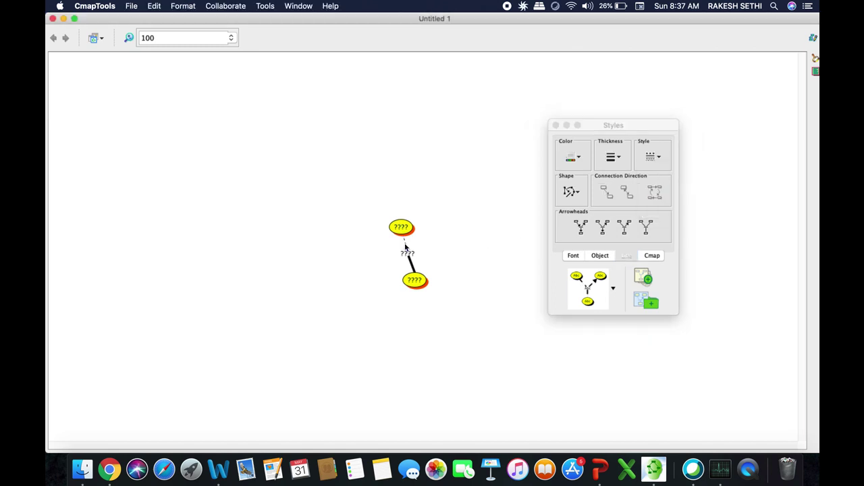
left_click_drag(410, 254, 418, 326)
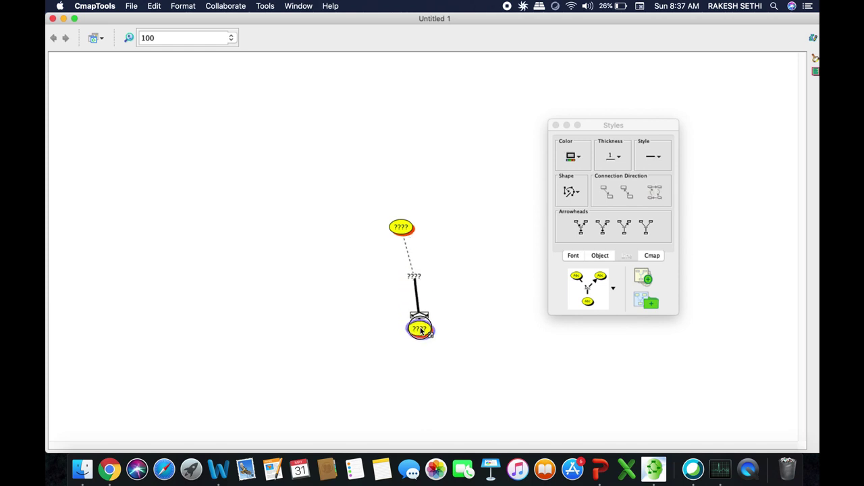
Colour the dotted connecting line between the upper concept and the linking phrase red
left_click(409, 258)
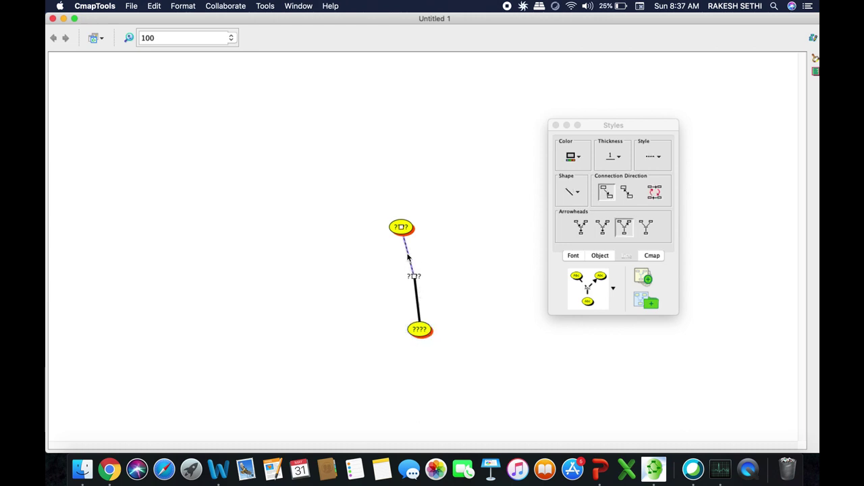
left_click(579, 158)
left_click(570, 207)
left_click(449, 260)
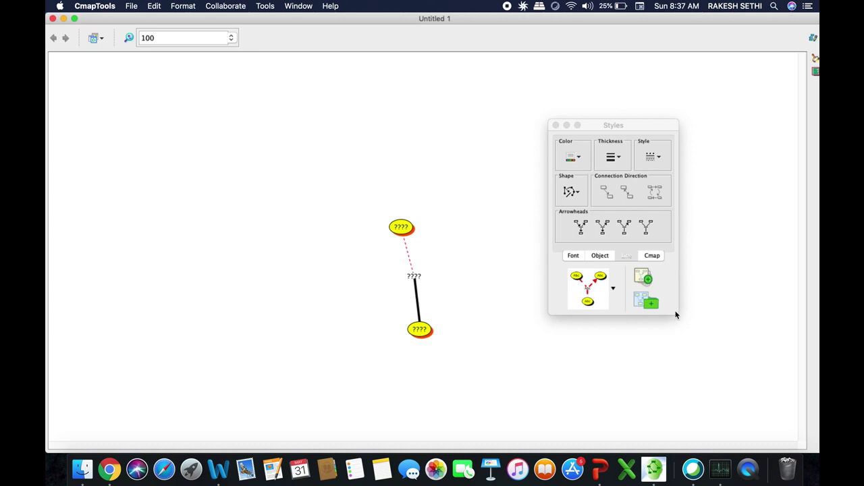
Examine the concept map's page styles and browse the predefined style sheets without applying one
left_click(653, 256)
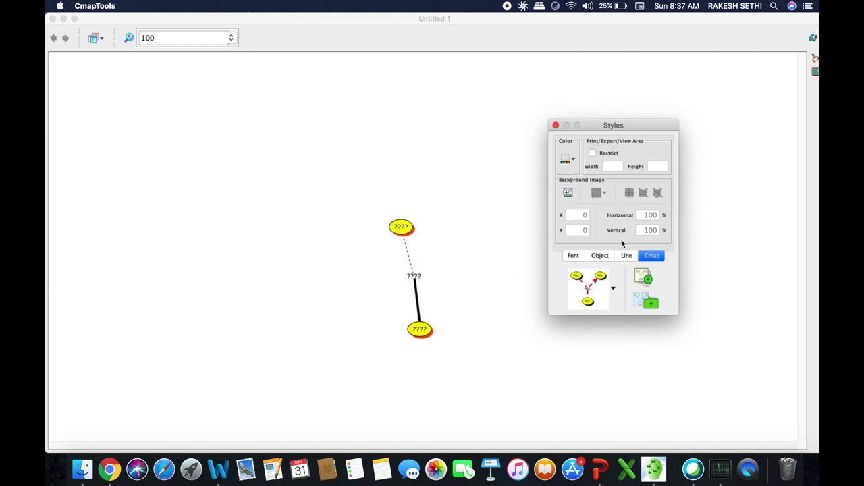
left_click(613, 290)
scroll(611, 402, "down", 3)
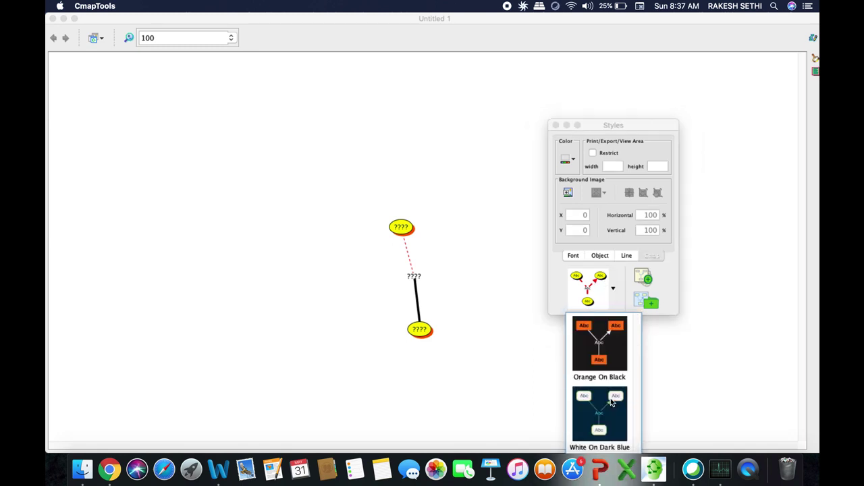
scroll(611, 402, "up", 5)
scroll(611, 402, "down", 3)
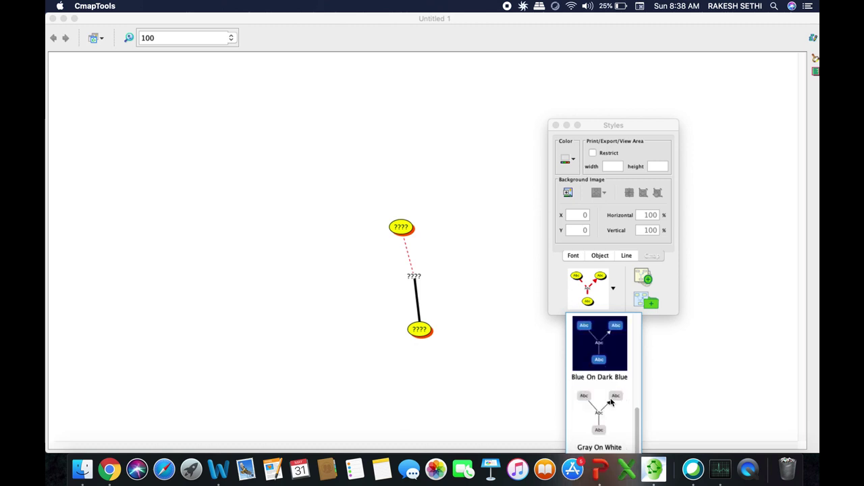
left_click(668, 337)
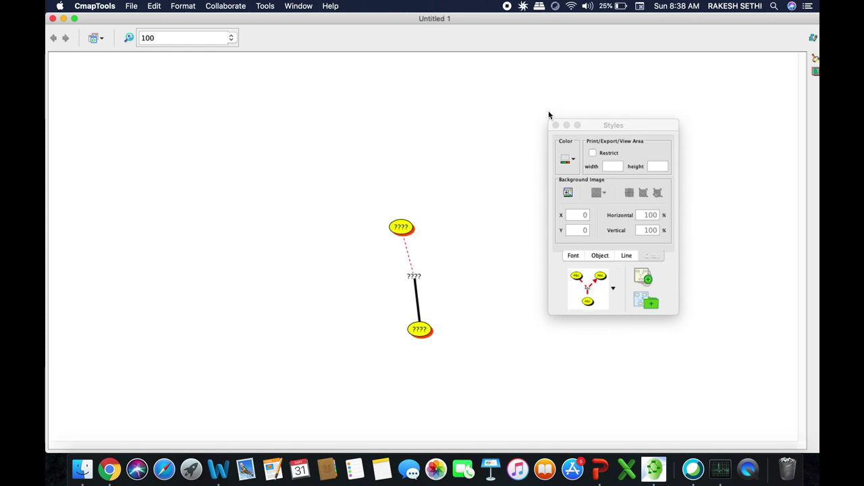
Look over the selection, background and annotation commands for the canvas and close the Styles window
right_click(472, 142)
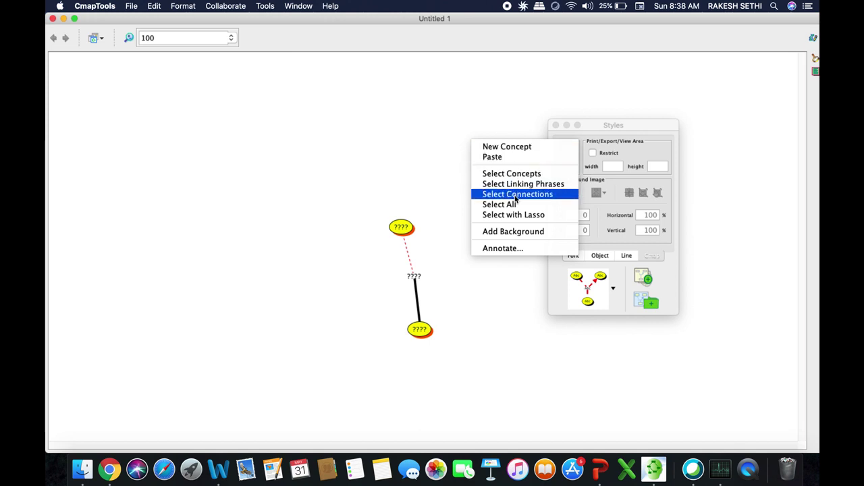
left_click(491, 279)
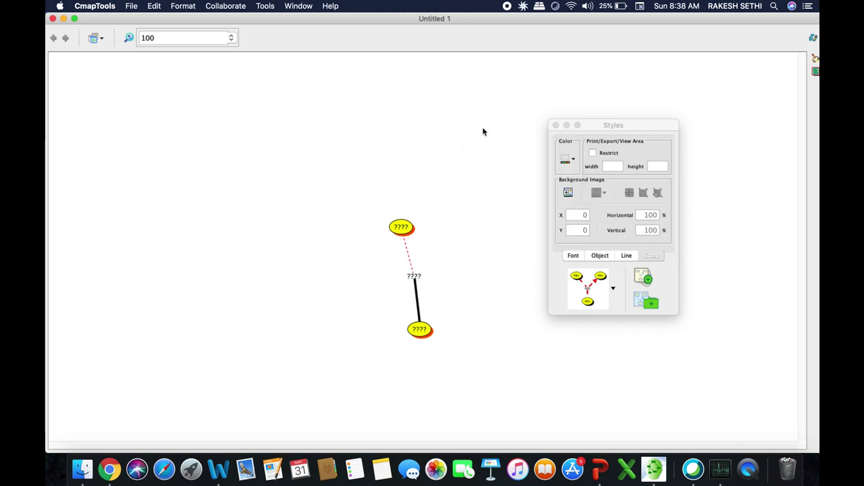
left_click(557, 125)
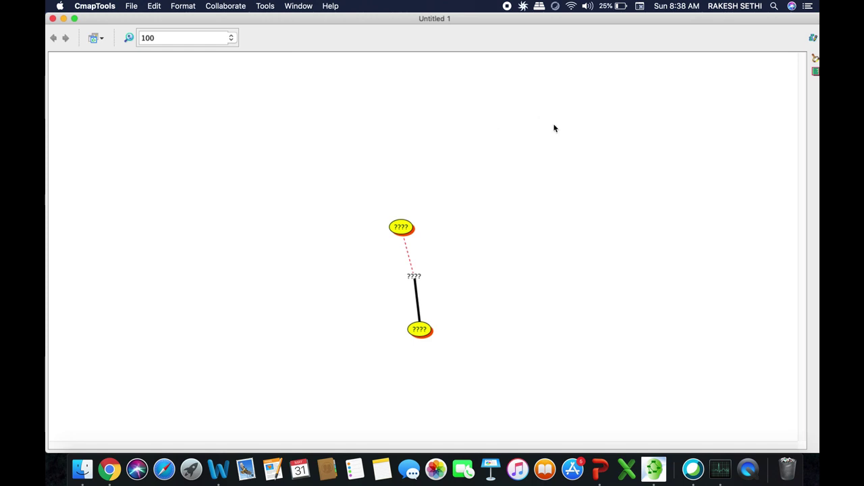